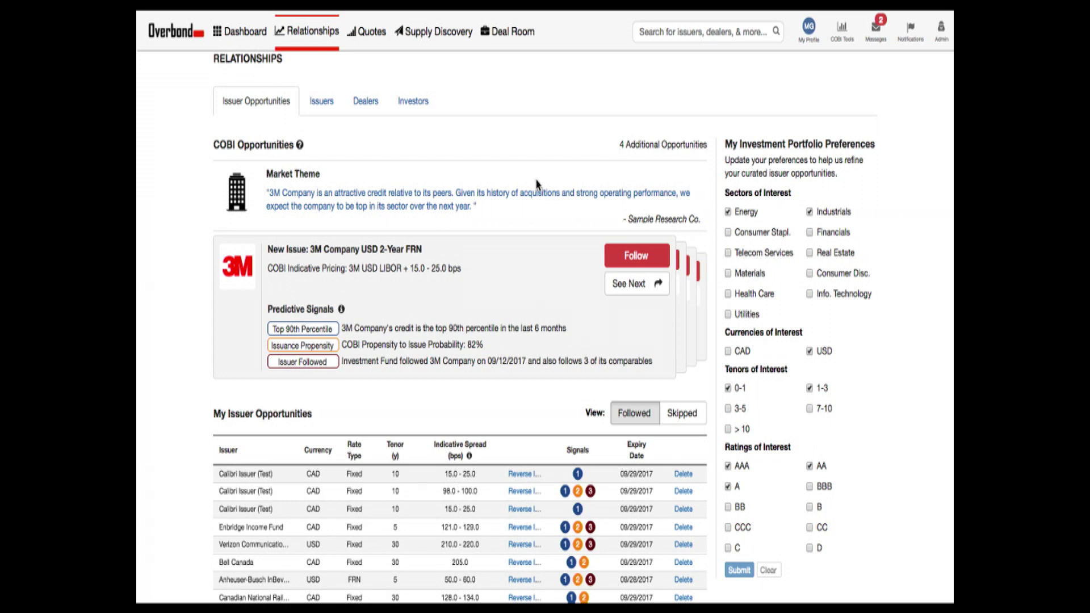
scroll(537, 183, up, 1)
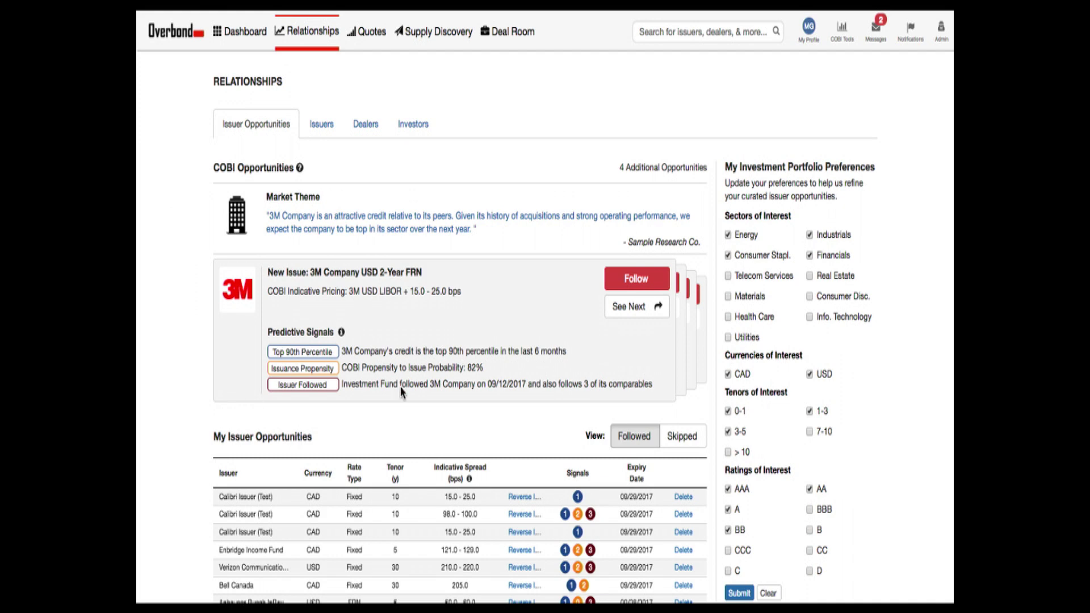
- Follow the 3M Company new-issue opportunity card
click(643, 281)
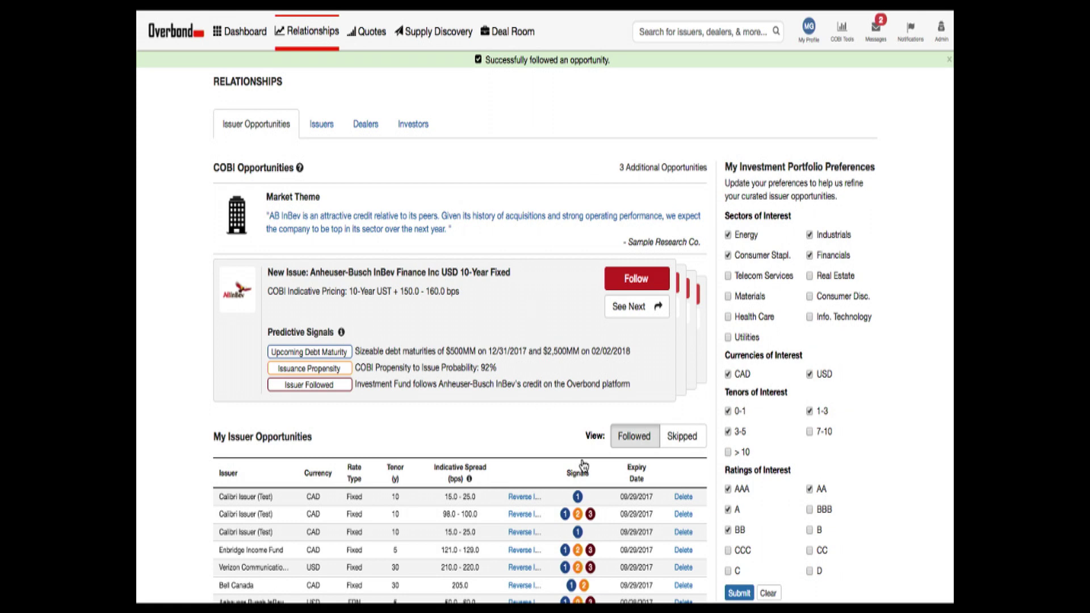
scroll(584, 465, down, 1)
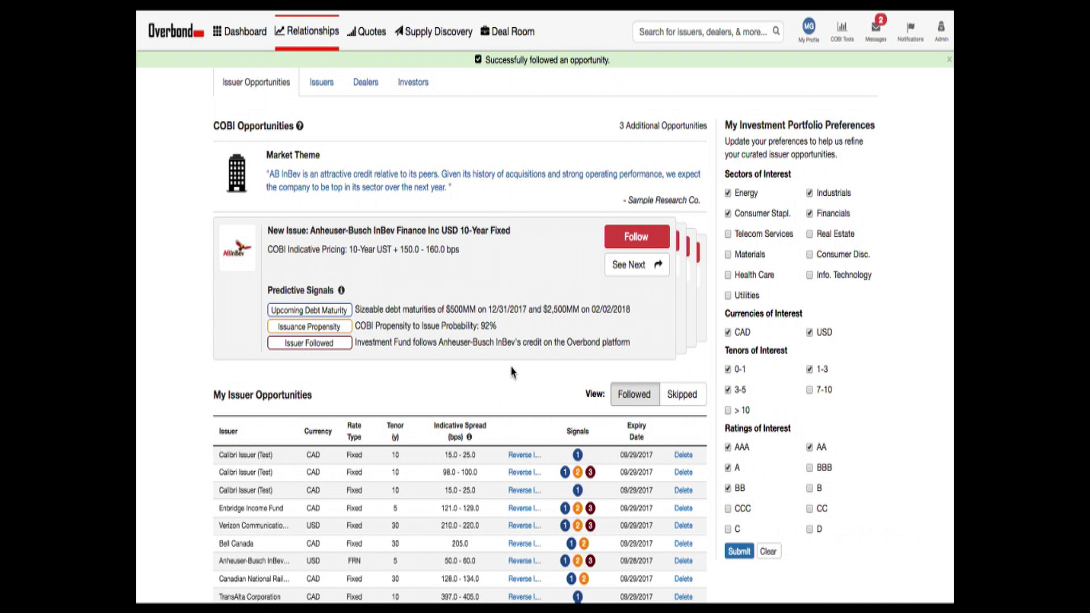
scroll(510, 333, up, 1)
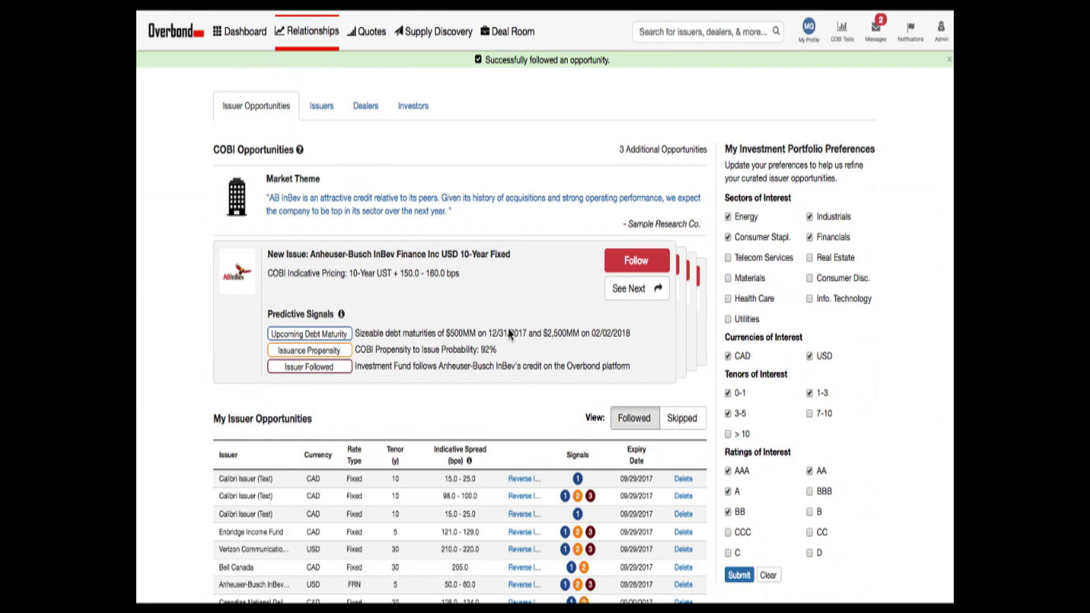
scroll(499, 277, up, 1)
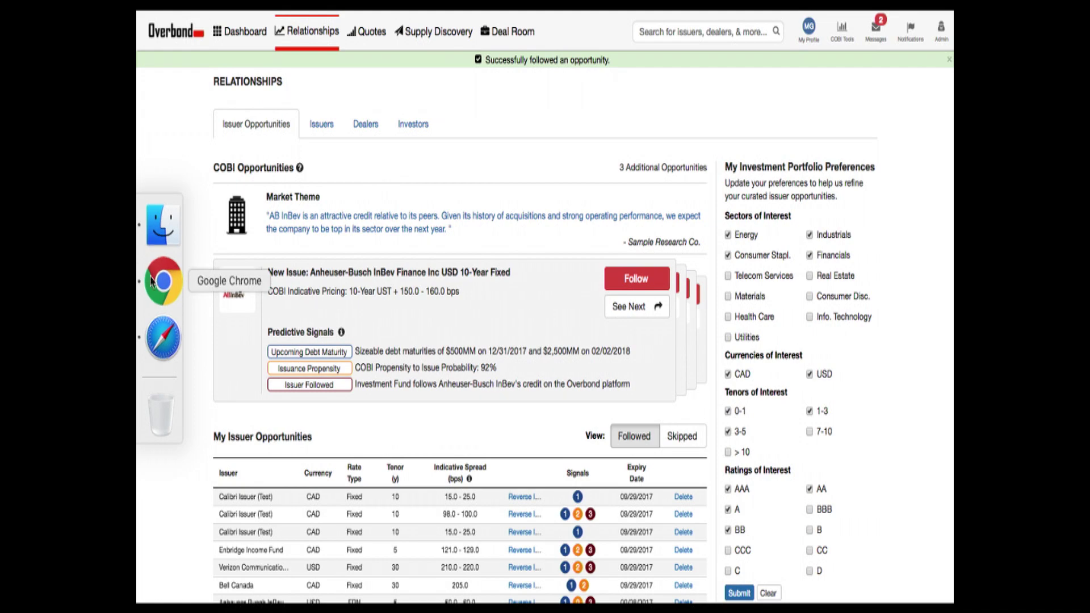
- In a fullscreen Investor Insights window, send the Calibri issue survey to 22 investors
right_click(162, 281)
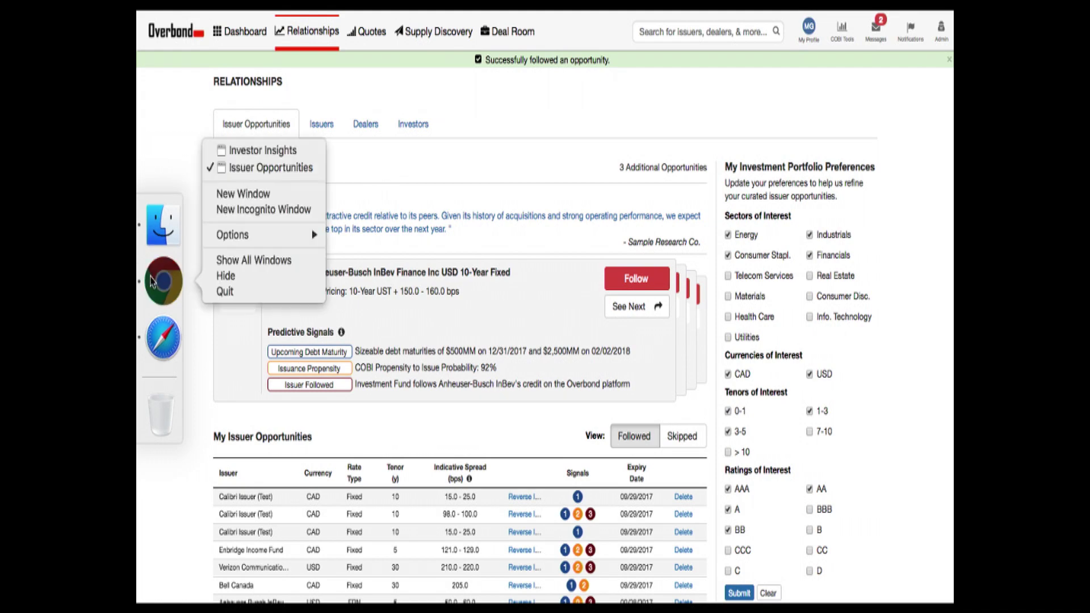
click(253, 152)
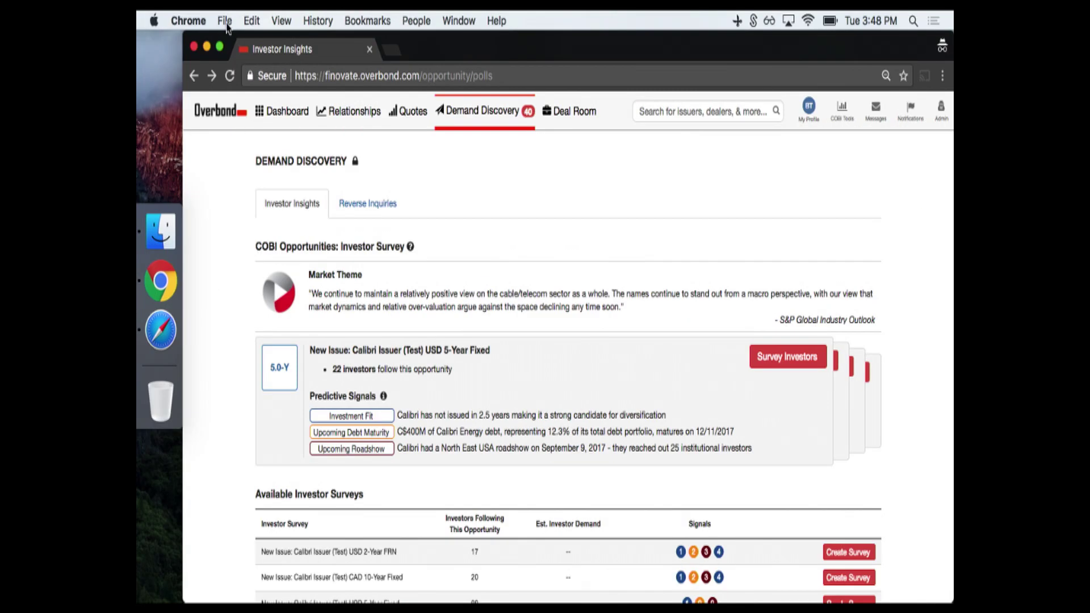
click(220, 49)
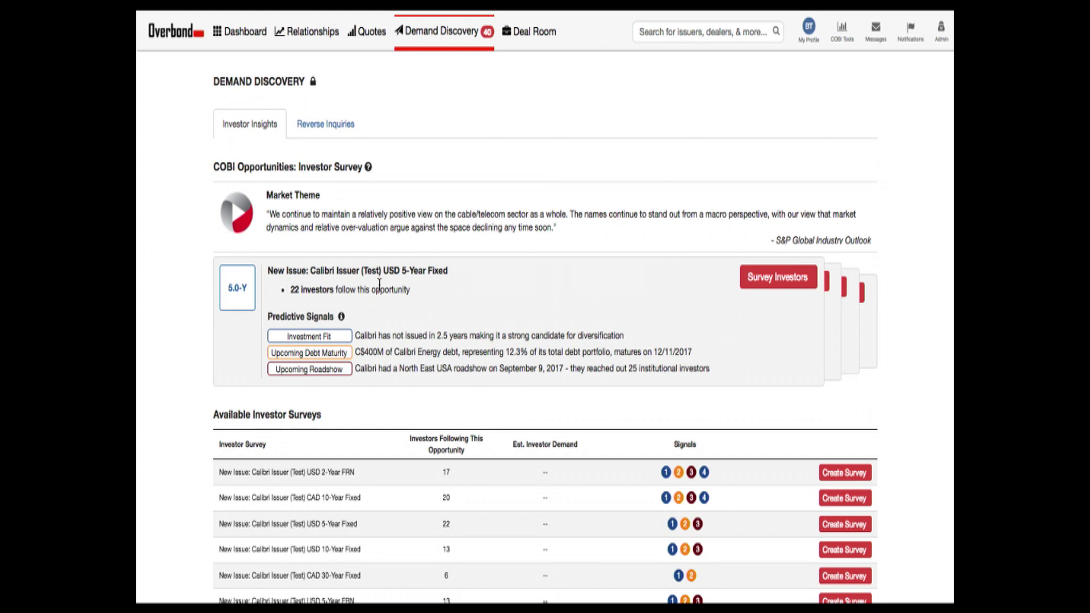
click(777, 276)
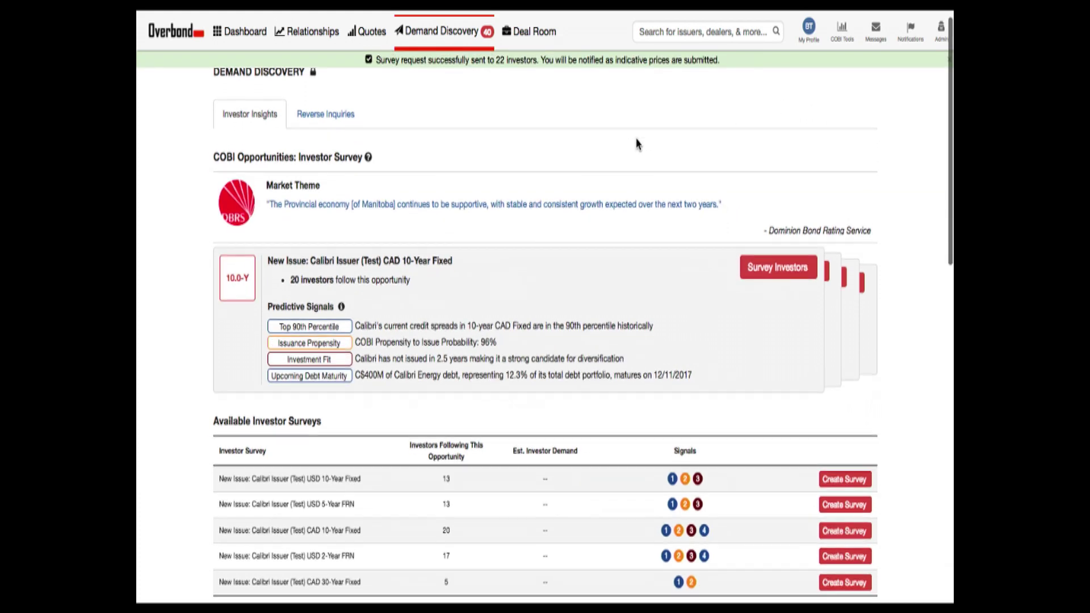
scroll(637, 144, down, 3)
scroll(638, 144, down, 3)
scroll(638, 144, down, 3)
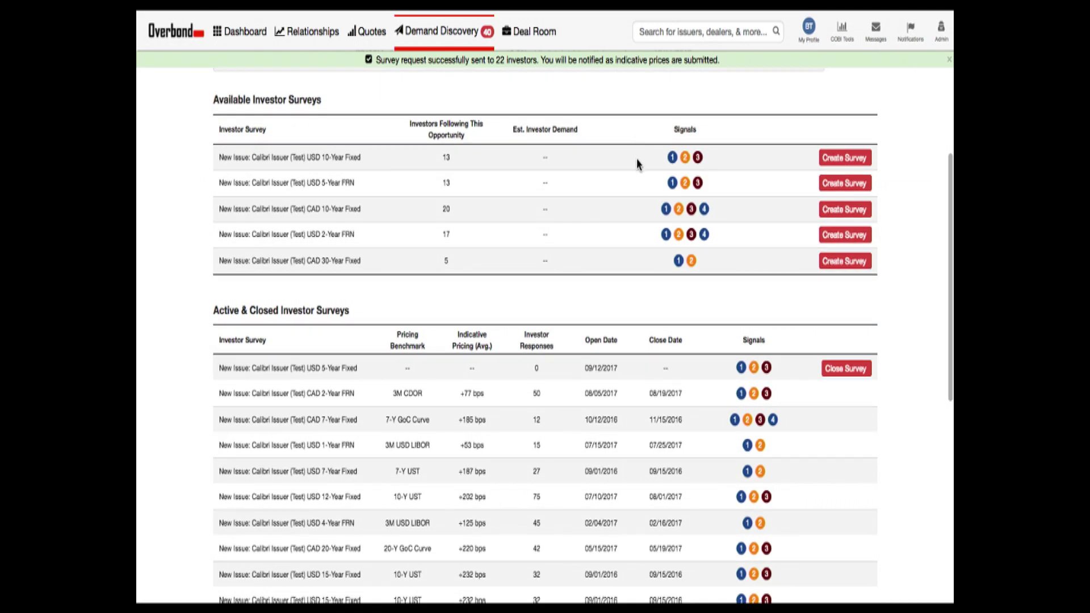
scroll(637, 163, up, 2)
scroll(638, 164, up, 2)
scroll(637, 164, up, 3)
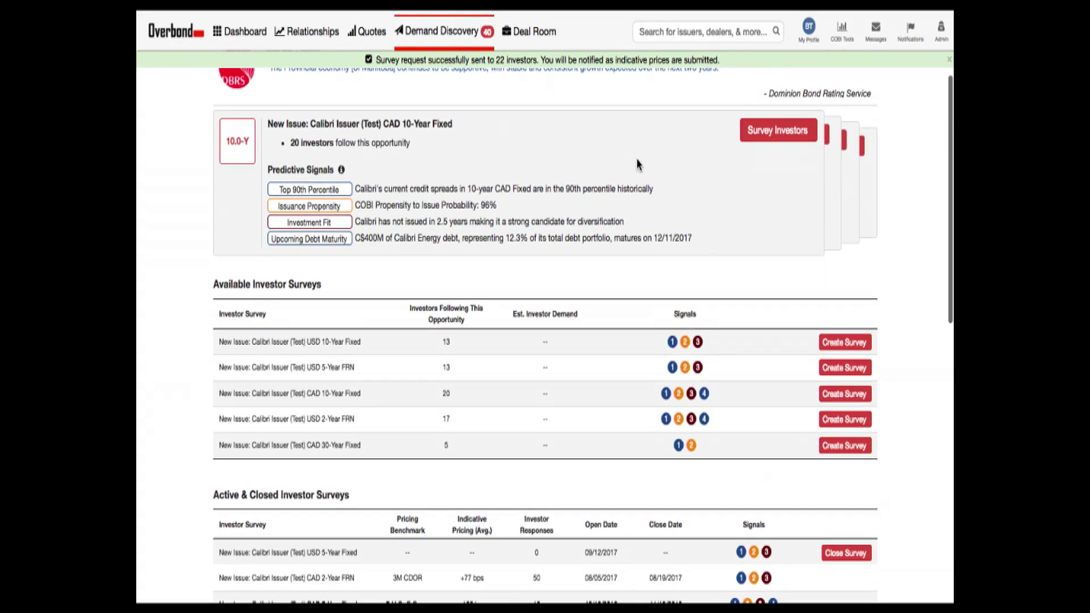
scroll(637, 164, up, 3)
scroll(638, 164, up, 2)
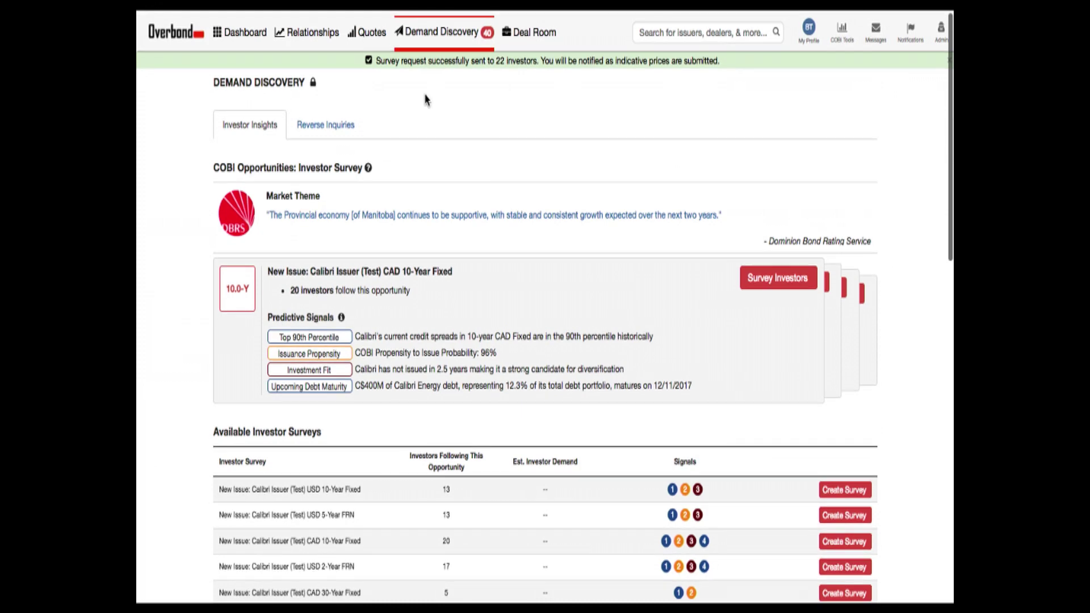
- Show Demand Discovery's Reverse Inquiries tab with the tenor summary and investor inquiry list
click(321, 123)
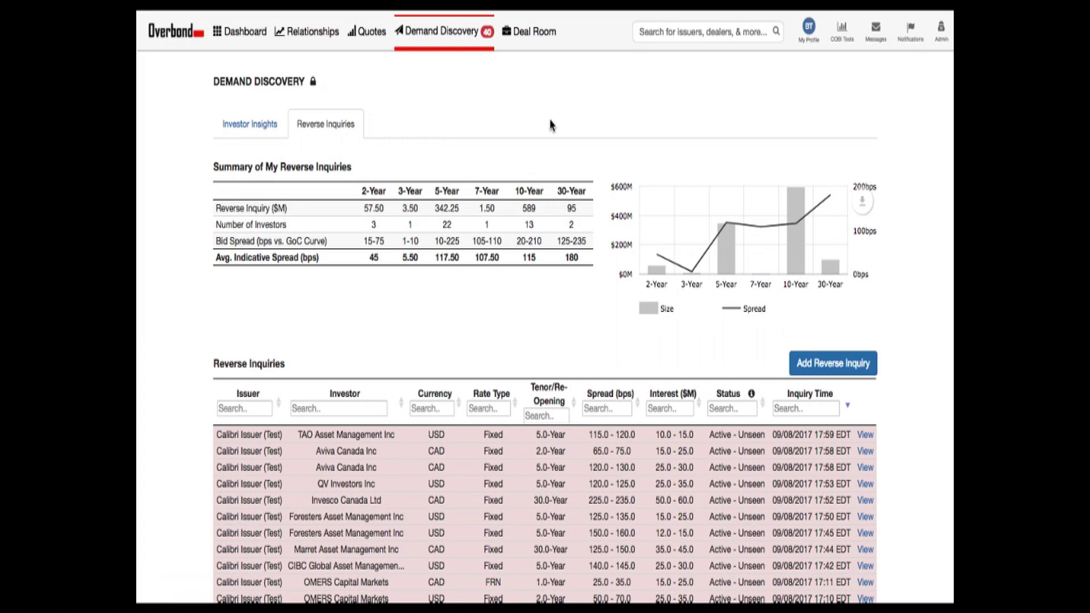
scroll(551, 125, down, 5)
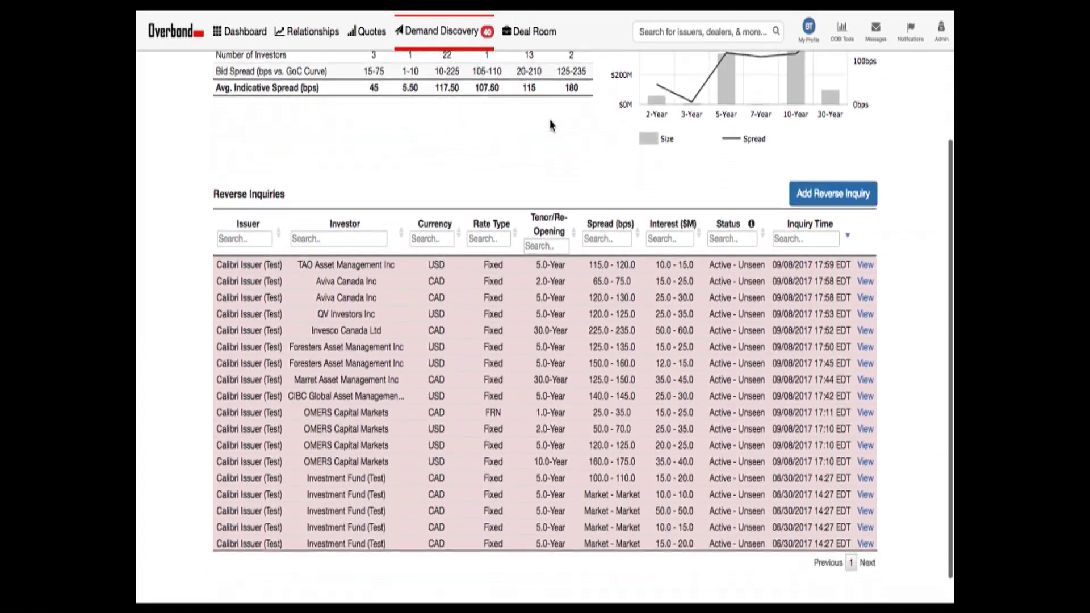
scroll(550, 125, up, 5)
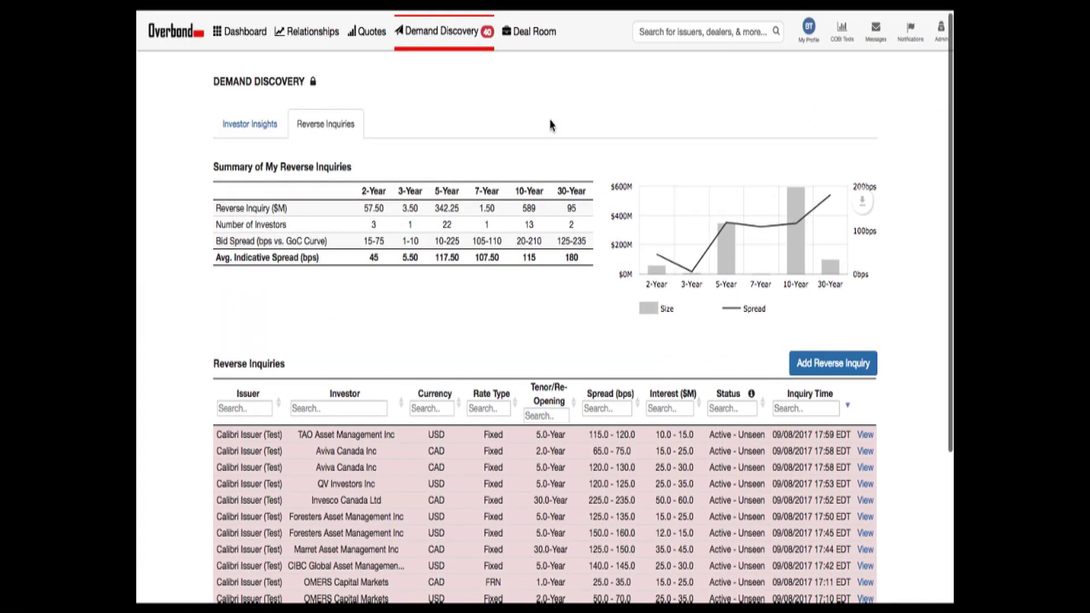
mouse_move(139, 122)
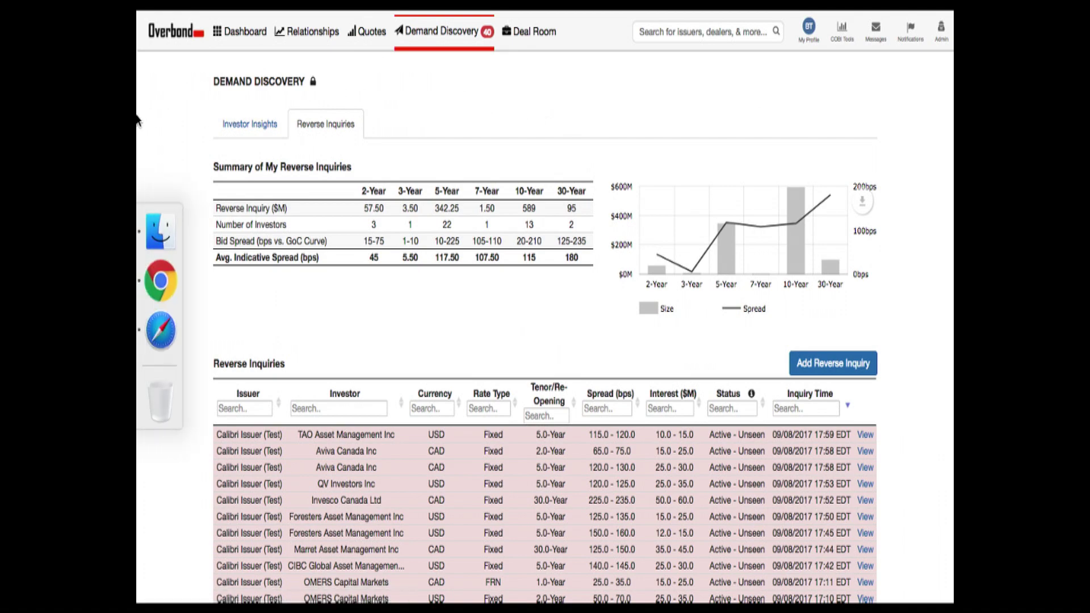
- Bring the Calibri USD Fixed 5-Year Offering Deal Room window forward from the Dock
click(160, 330)
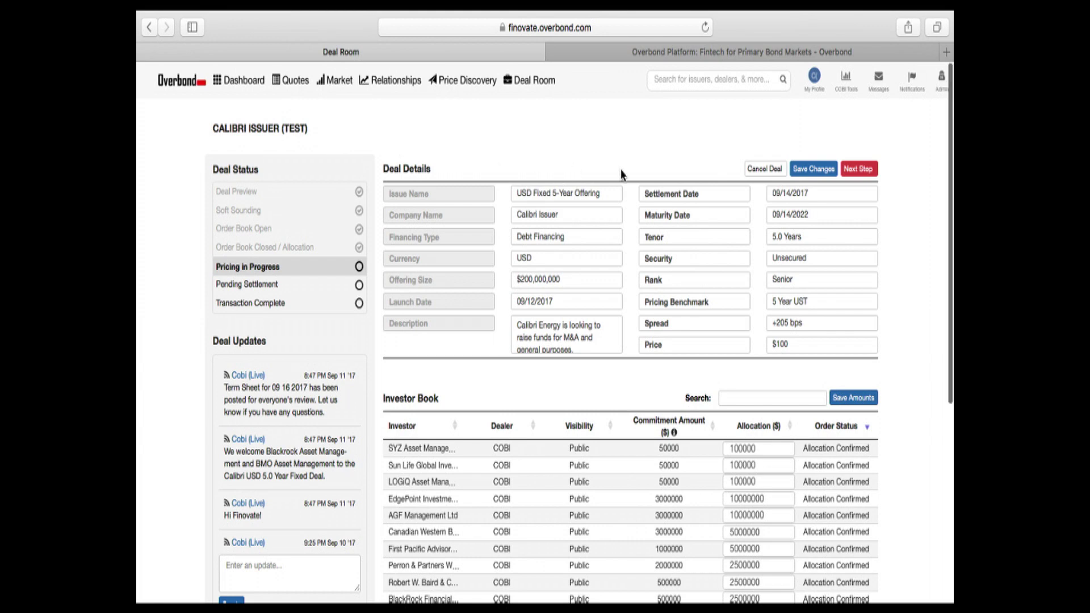
scroll(623, 174, down, 1)
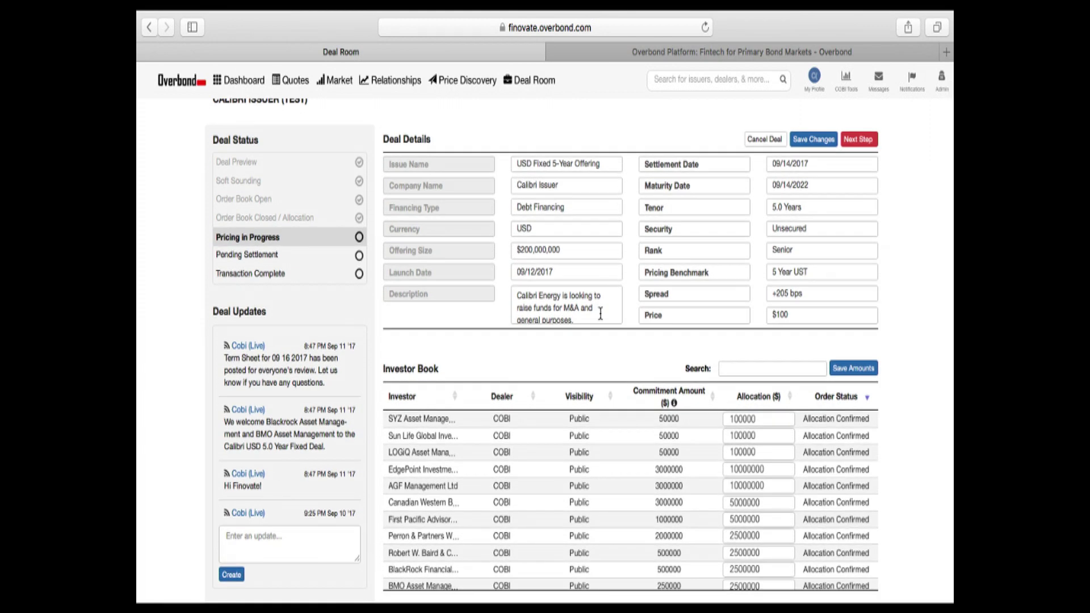
scroll(572, 377, down, 1)
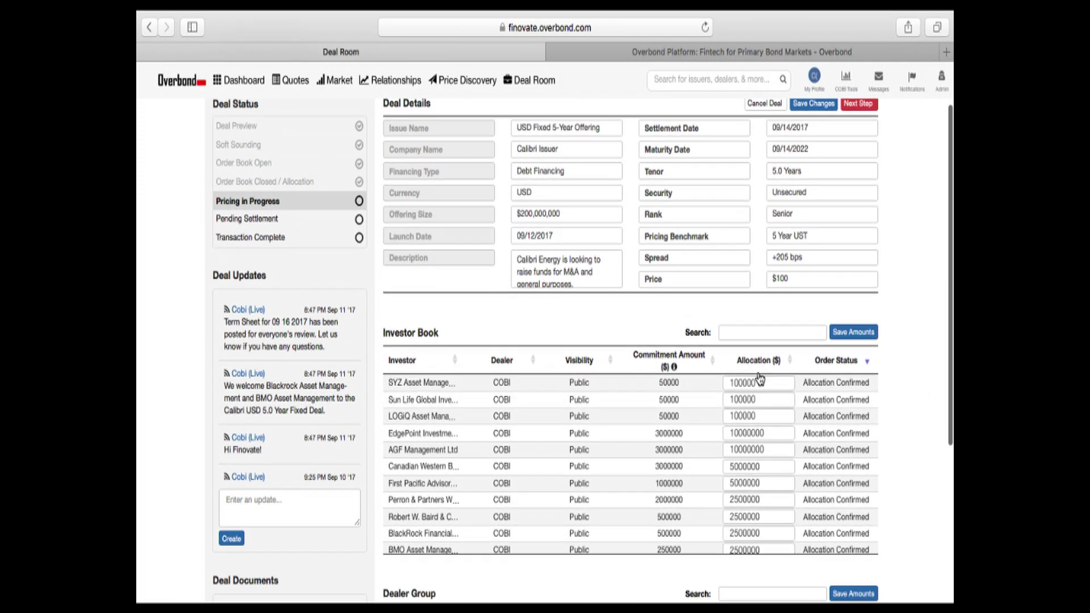
scroll(759, 380, down, 2)
scroll(758, 380, down, 3)
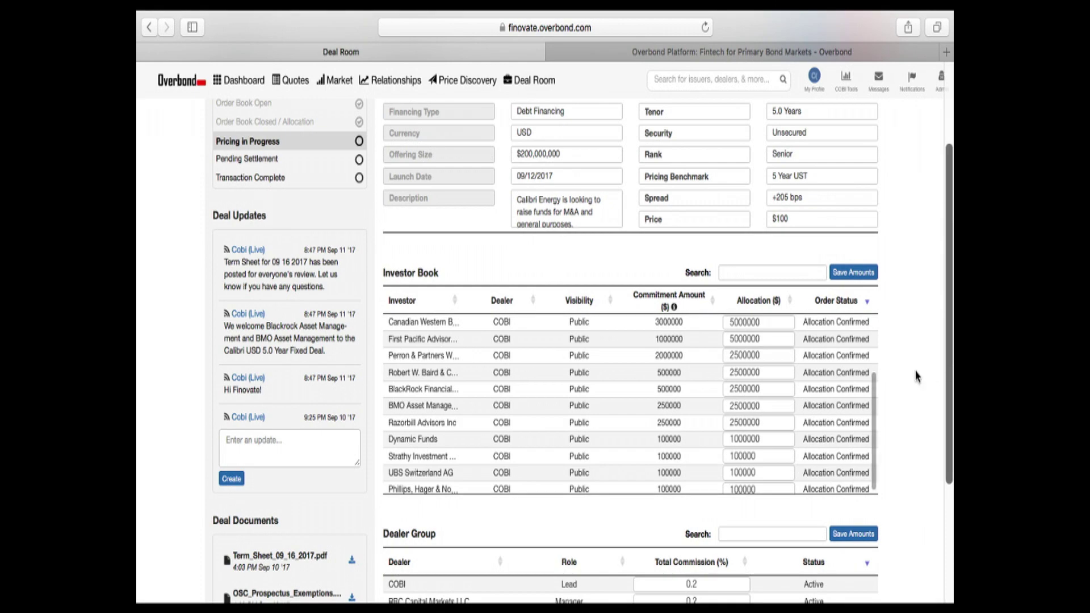
scroll(916, 376, down, 3)
scroll(917, 376, down, 2)
scroll(918, 376, up, 4)
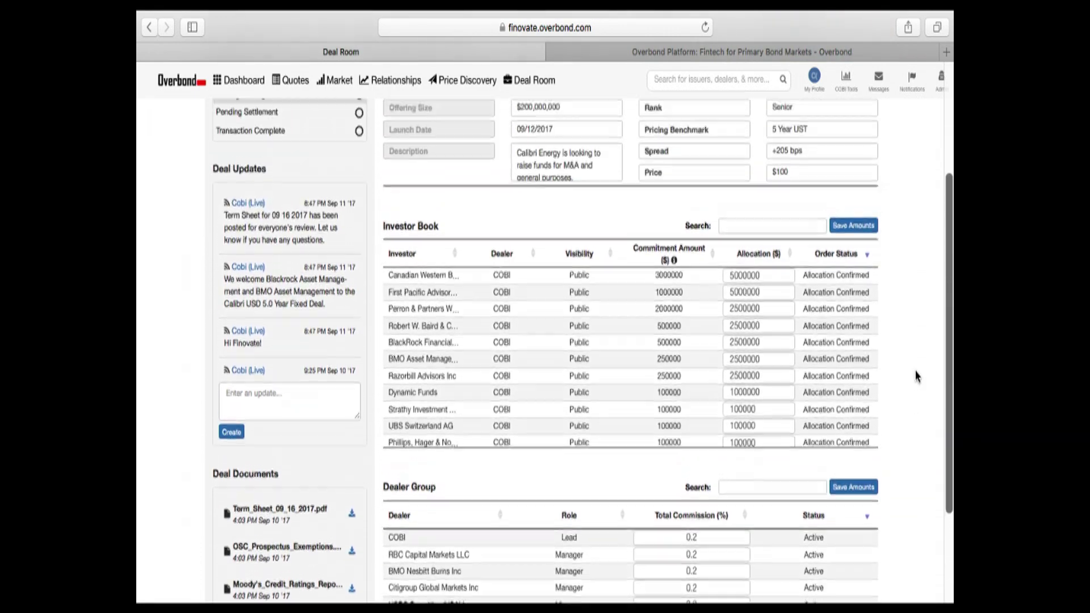
scroll(918, 376, up, 3)
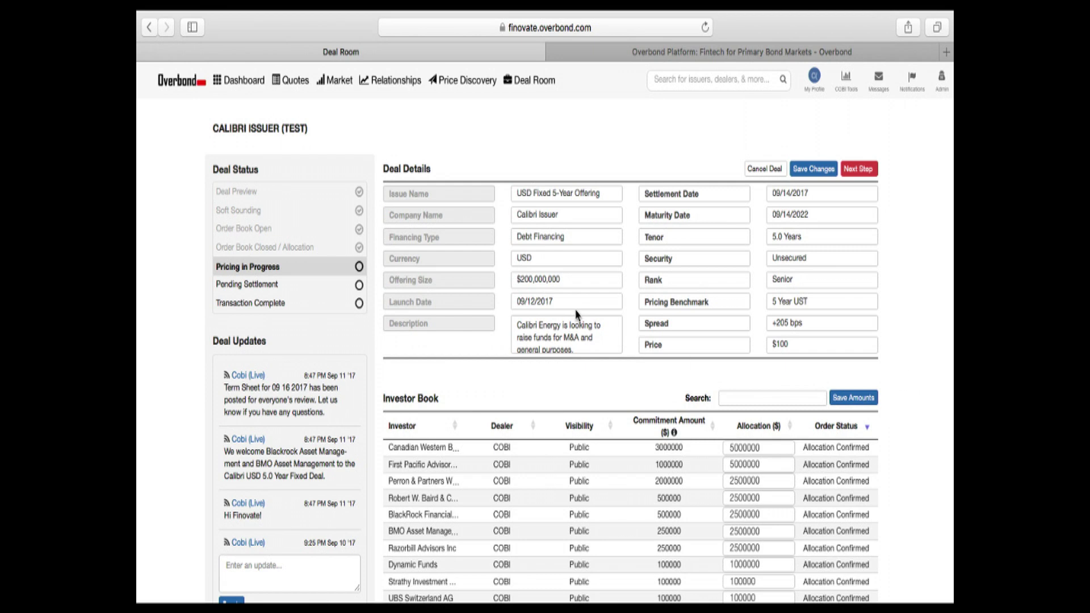
scroll(537, 137, down, 2)
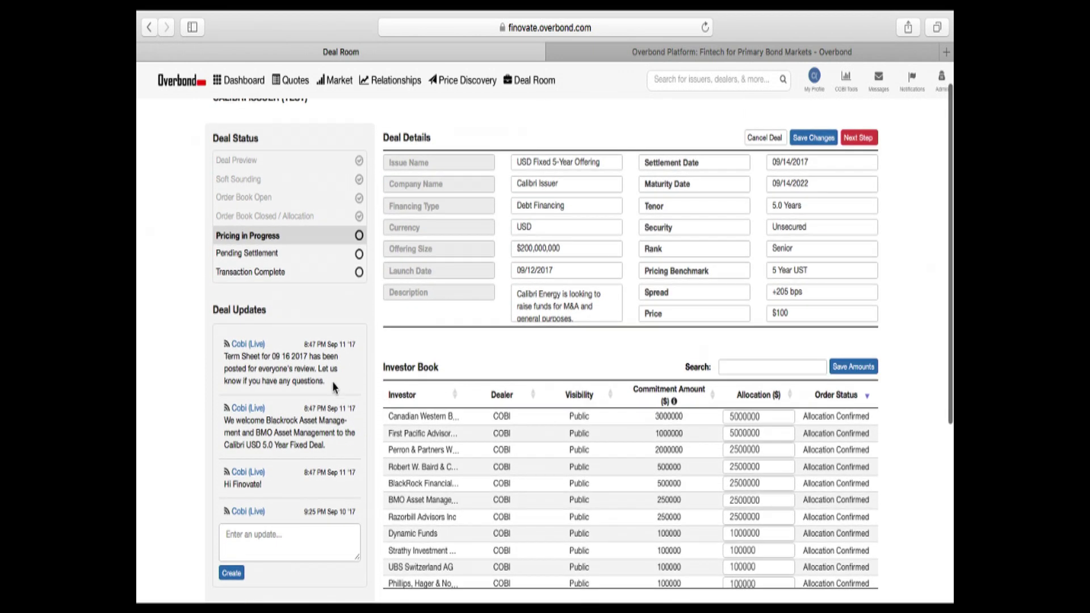
scroll(328, 387, down, 3)
scroll(329, 388, down, 1)
scroll(521, 332, down, 4)
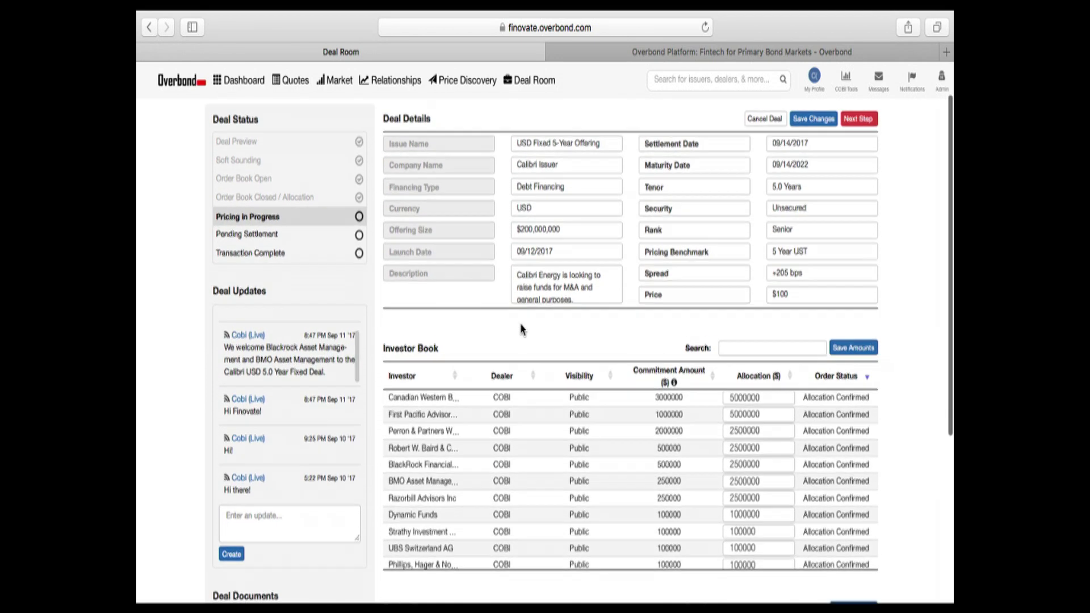
scroll(520, 333, down, 5)
scroll(521, 343, down, 3)
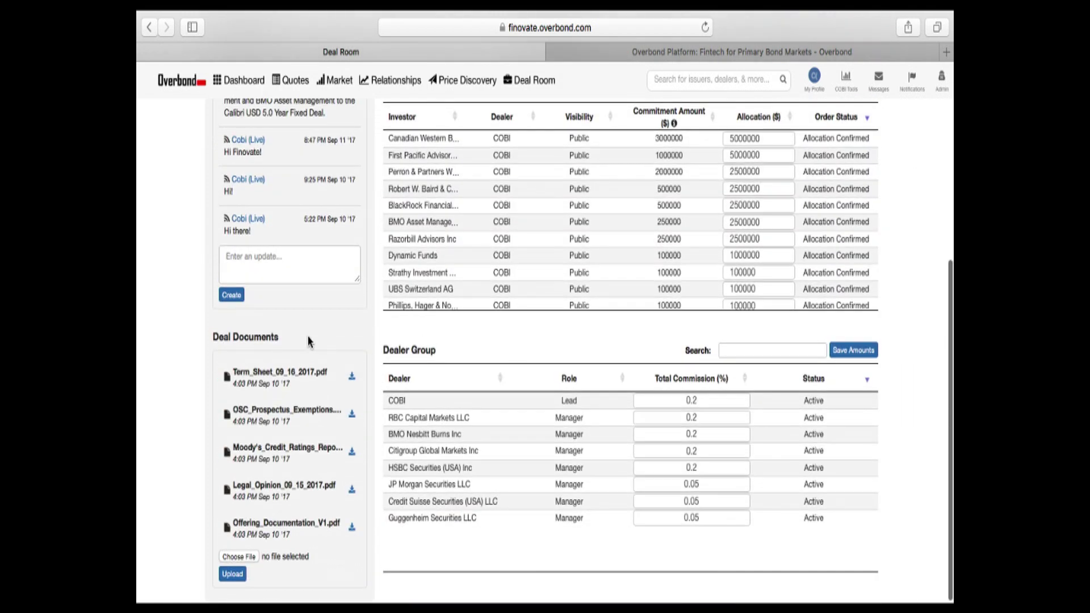